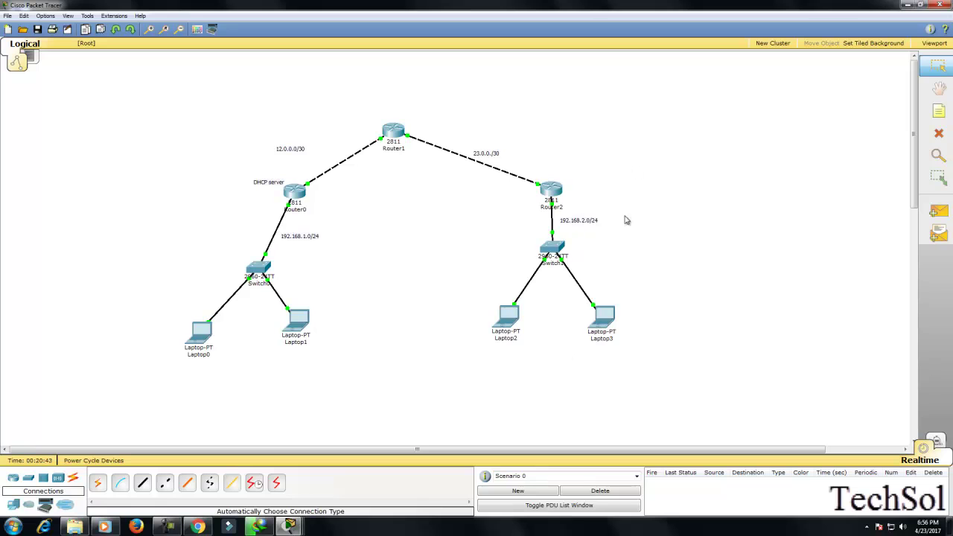
Nudge Laptop0 up-right toward Switch0, then marquee-select Router0 with its DHCP server label
{"action": "left_click_drag", "start_coordinate": [202, 330], "coordinate": [211, 319]}
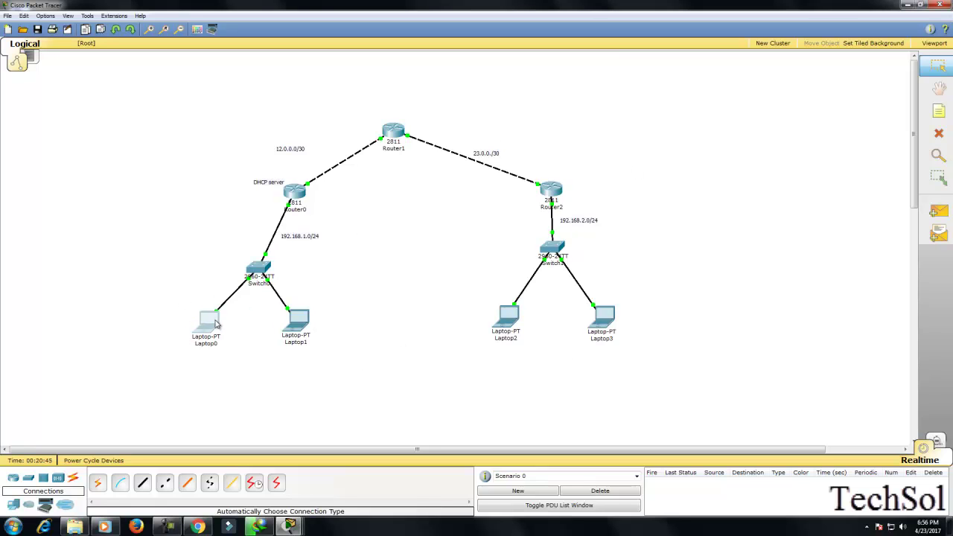
{"action": "left_click_drag", "start_coordinate": [213, 153], "coordinate": [341, 245]}
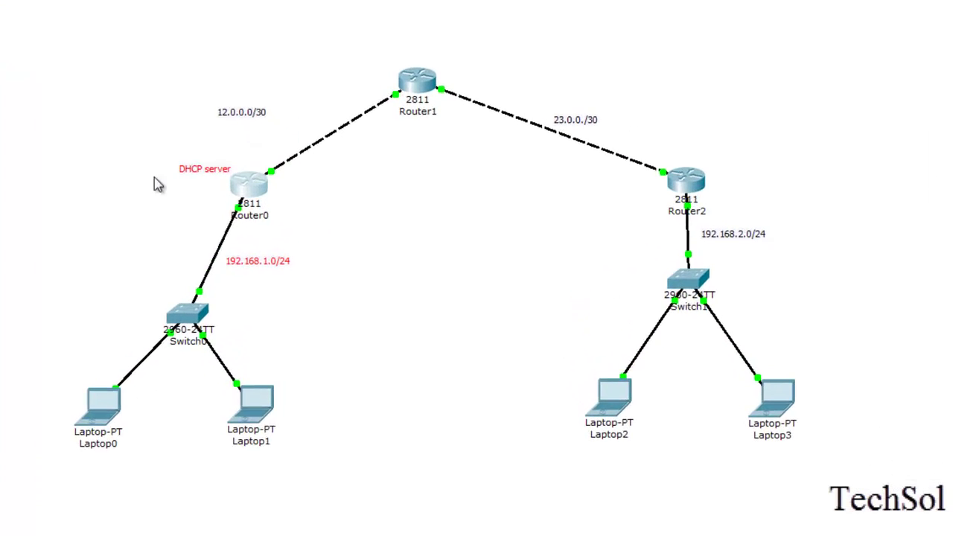
{"action": "left_click_drag", "start_coordinate": [119, 131], "coordinate": [332, 272]}
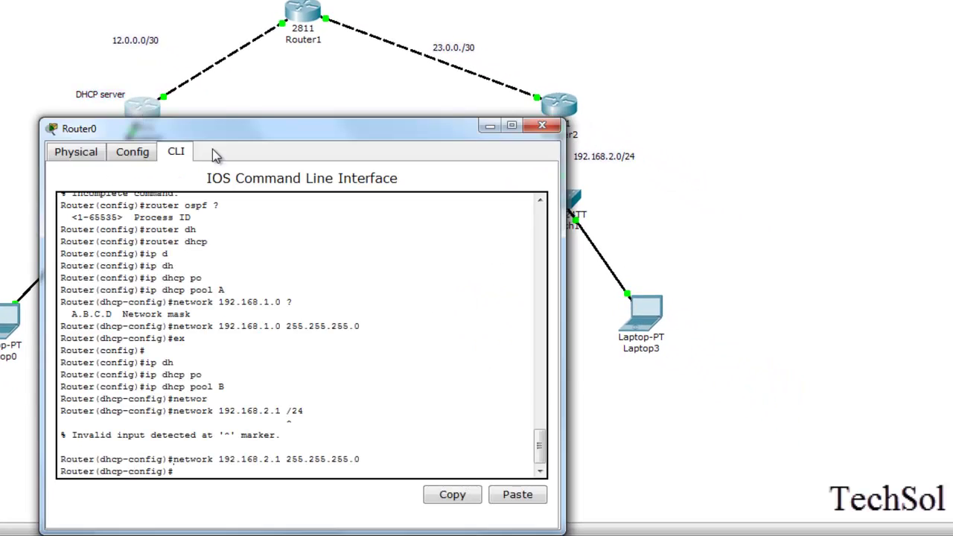
{"action": "left_click_drag", "start_coordinate": [212, 129], "coordinate": [336, 107]}
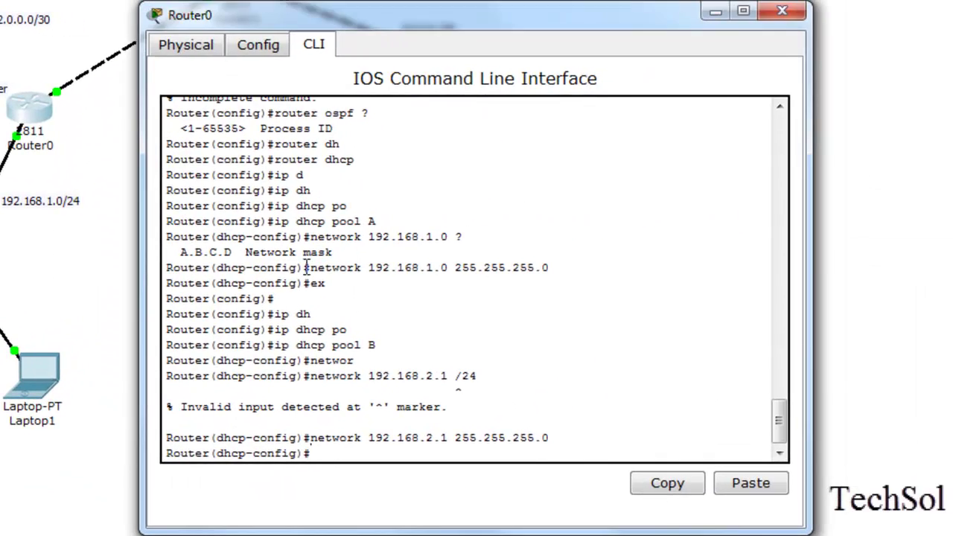
{"action": "left_click_drag", "start_coordinate": [275, 222], "coordinate": [387, 222]}
{"action": "left_click", "coordinate": [396, 220]}
{"action": "left_click_drag", "start_coordinate": [282, 346], "coordinate": [393, 346]}
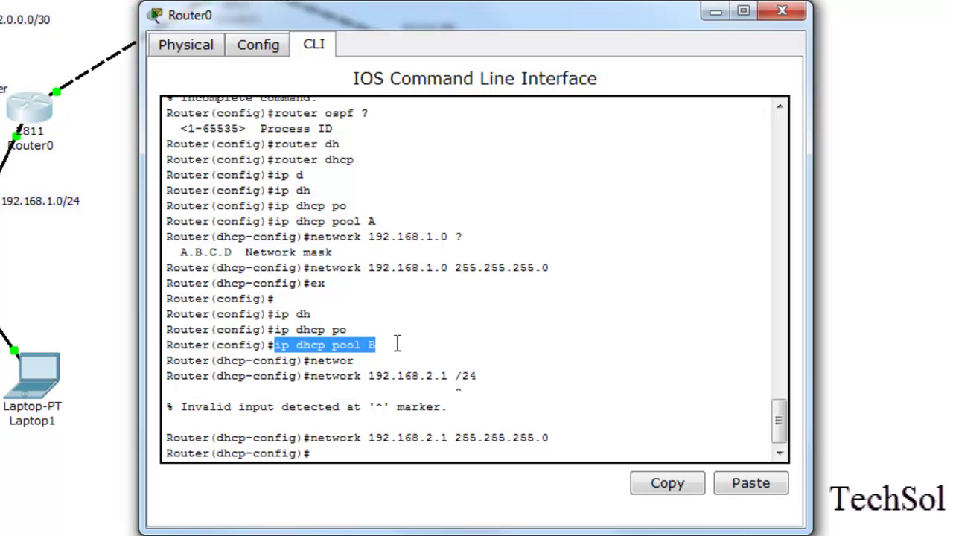
{"action": "left_click", "coordinate": [402, 346]}
{"action": "mouse_move", "coordinate": [444, 29]}
{"action": "left_mouse_down"}
{"action": "mouse_move", "coordinate": [386, 50]}
{"action": "mouse_move", "coordinate": [311, 127]}
{"action": "mouse_move", "coordinate": [443, 29]}
{"action": "left_mouse_up"}
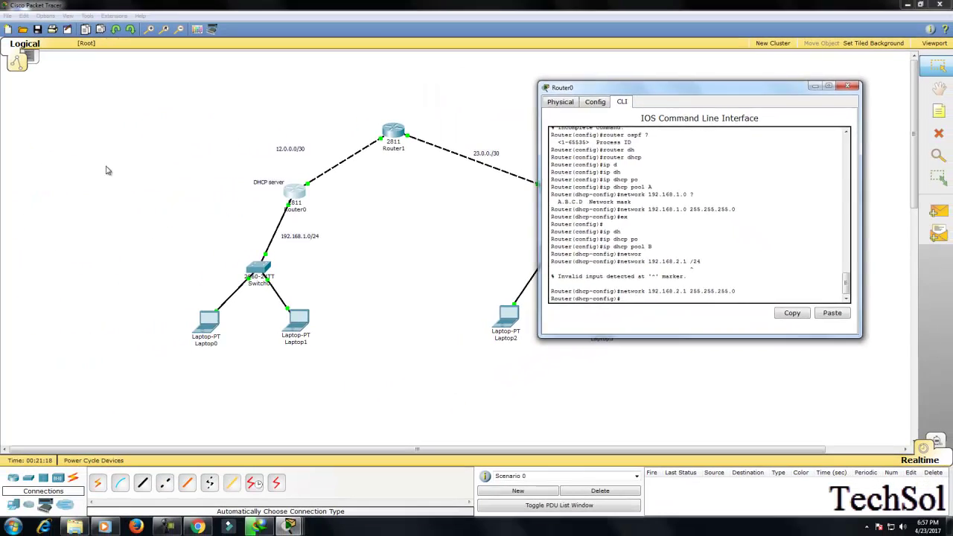
{"action": "left_click", "coordinate": [782, 11]}
{"action": "left_click_drag", "start_coordinate": [112, 164], "coordinate": [374, 376]}
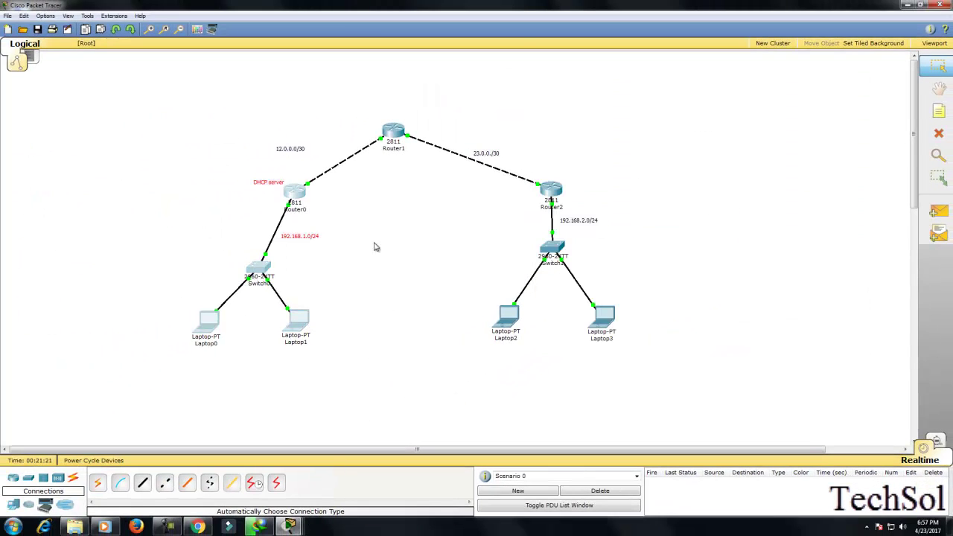
{"action": "left_click", "coordinate": [295, 195]}
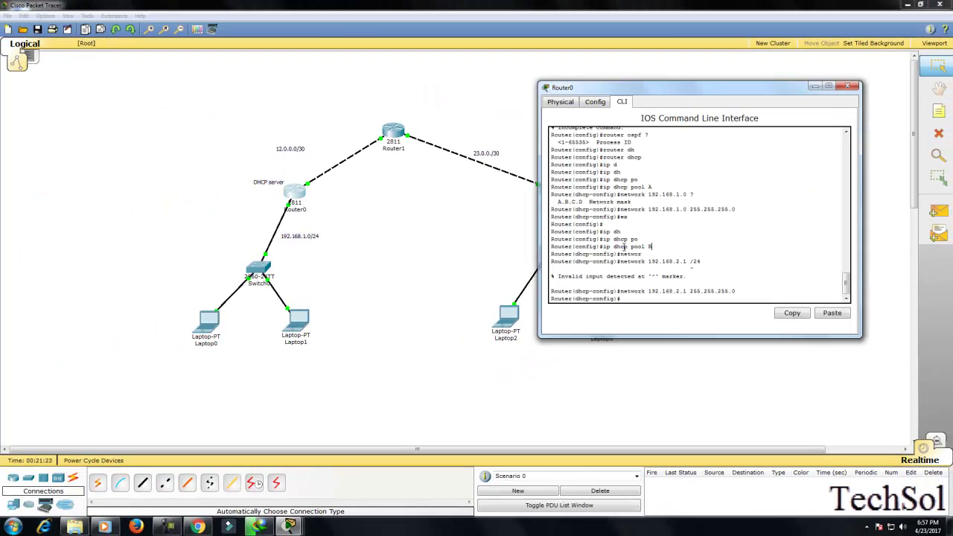
{"action": "left_click_drag", "start_coordinate": [634, 91], "coordinate": [240, 244]}
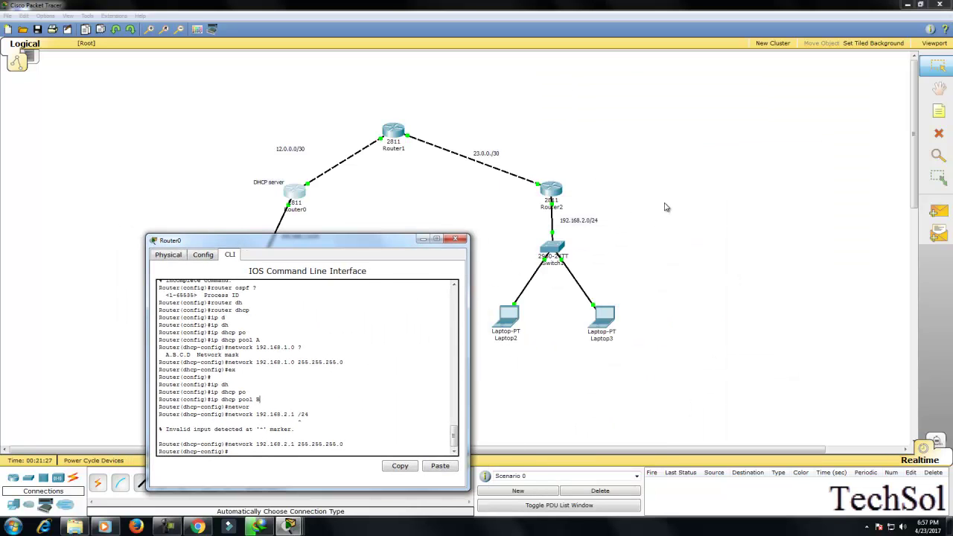
{"action": "mouse_move", "coordinate": [666, 207]}
{"action": "left_mouse_down"}
{"action": "mouse_move", "coordinate": [488, 362]}
{"action": "mouse_move", "coordinate": [660, 216]}
{"action": "left_mouse_up"}
Shift Router1 slightly to the right so its links follow
{"action": "left_click_drag", "start_coordinate": [692, 188], "coordinate": [509, 360]}
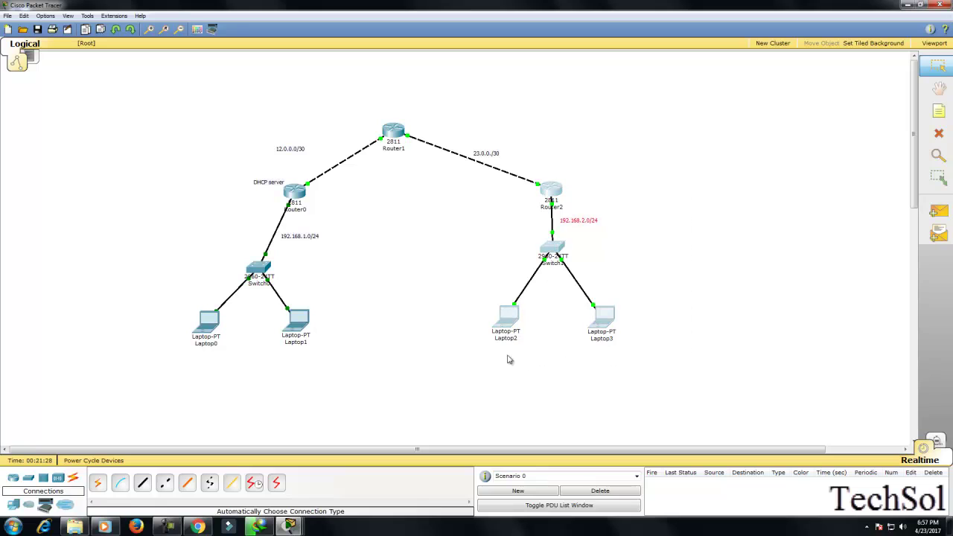
{"action": "left_click", "coordinate": [619, 295]}
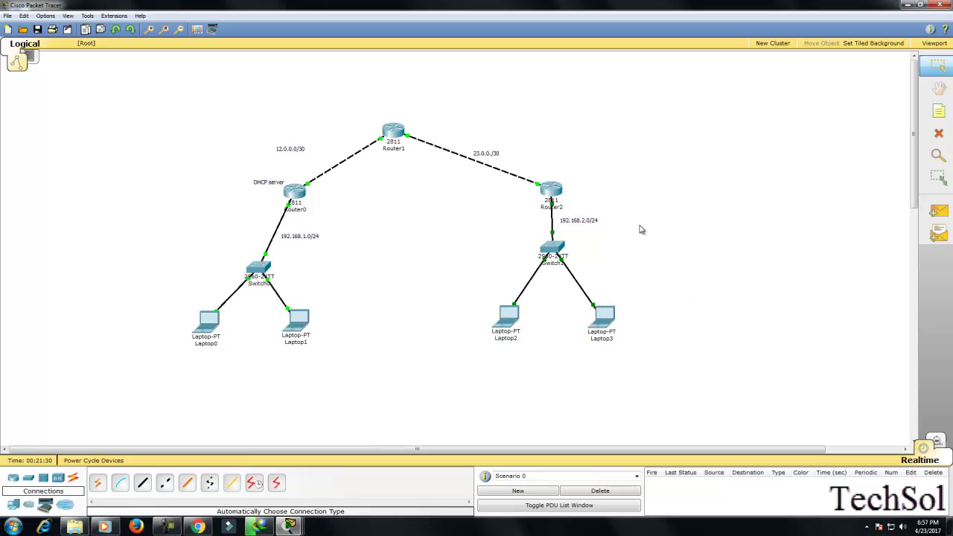
{"action": "left_click_drag", "start_coordinate": [390, 133], "coordinate": [403, 133]}
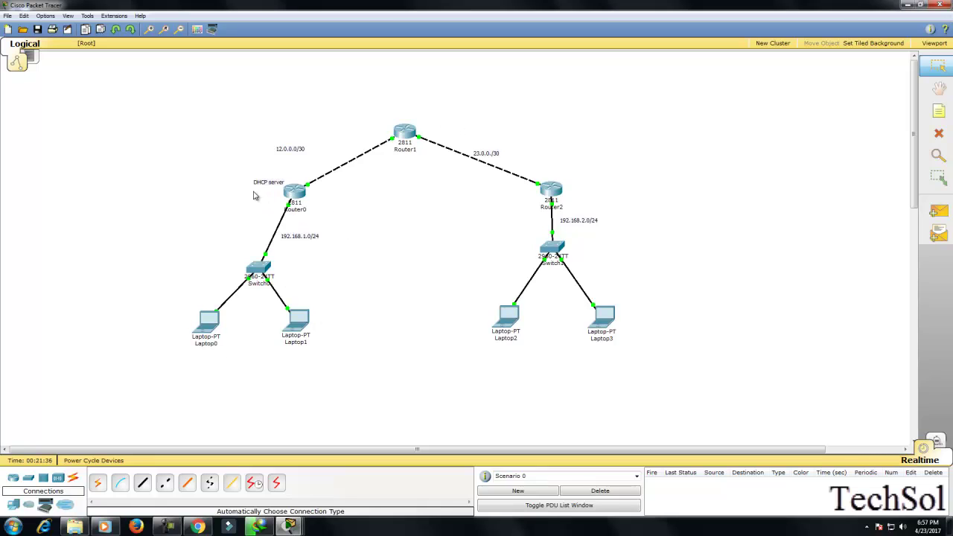
Point out Router0 and its label, then check addressing on Router0, Switch0 and Laptop0
{"action": "left_click_drag", "start_coordinate": [225, 160], "coordinate": [330, 198]}
{"action": "left_click", "coordinate": [336, 295]}
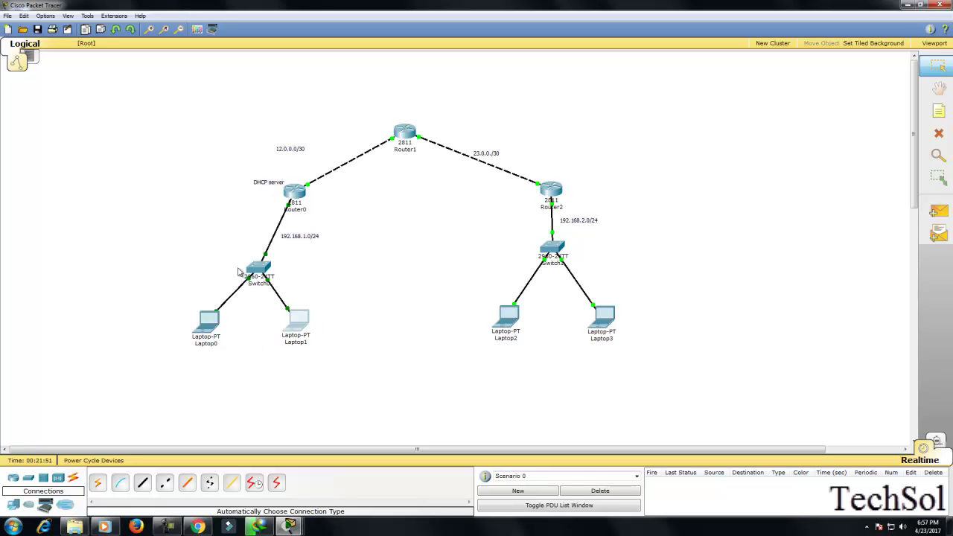
{"action": "mouse_move", "coordinate": [282, 188]}
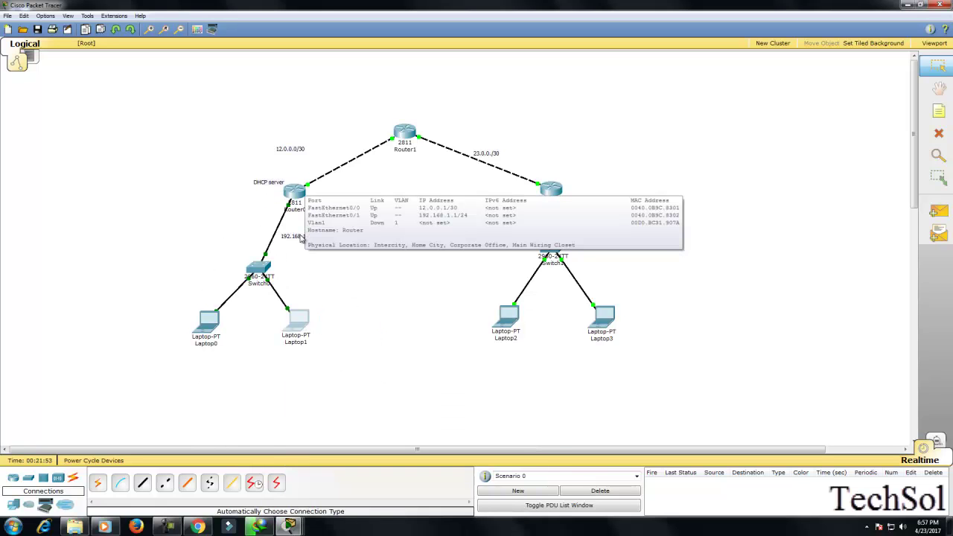
{"action": "mouse_move", "coordinate": [255, 270]}
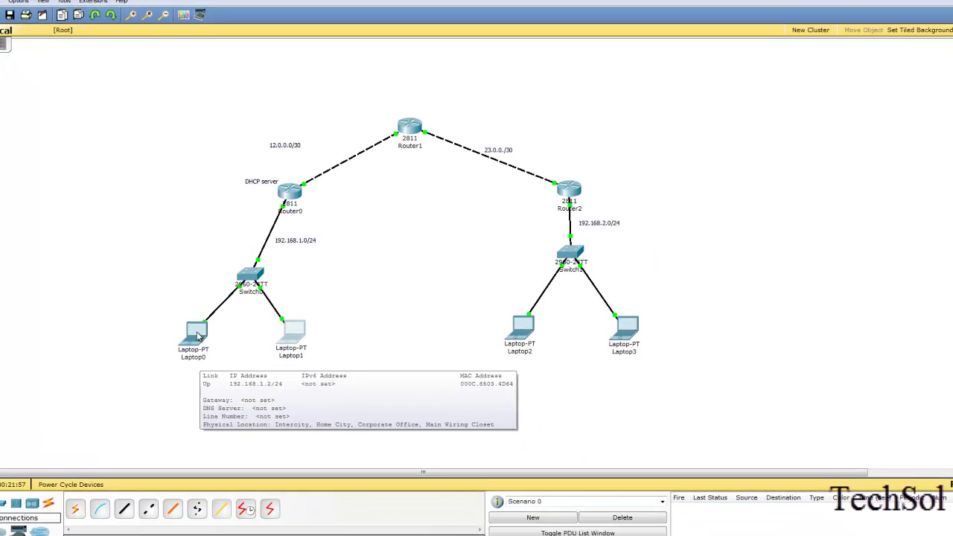
{"action": "mouse_move", "coordinate": [295, 197]}
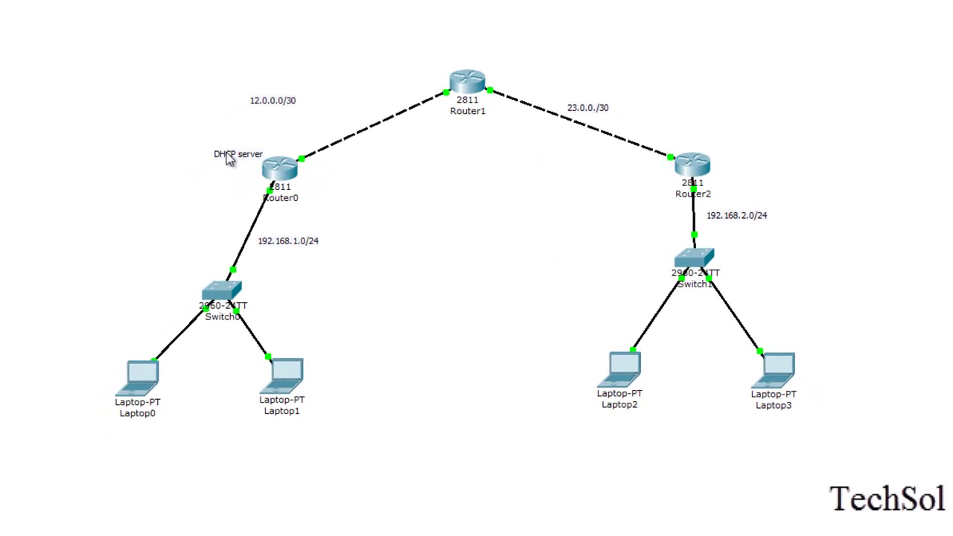
Marquee-select Router0's group, Laptop2, and Router2's whole LAN to point them out
{"action": "left_click_drag", "start_coordinate": [196, 123], "coordinate": [340, 215]}
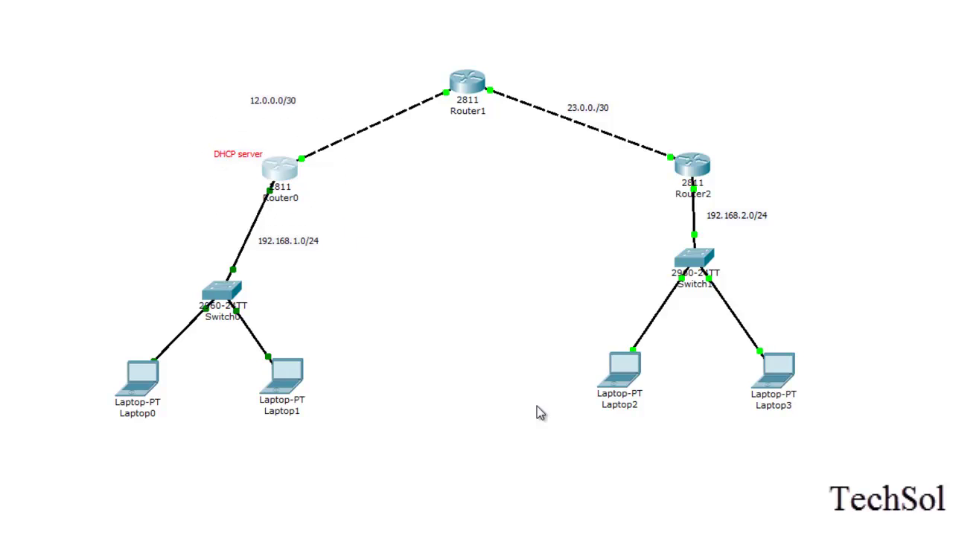
{"action": "left_click_drag", "start_coordinate": [540, 308], "coordinate": [682, 423]}
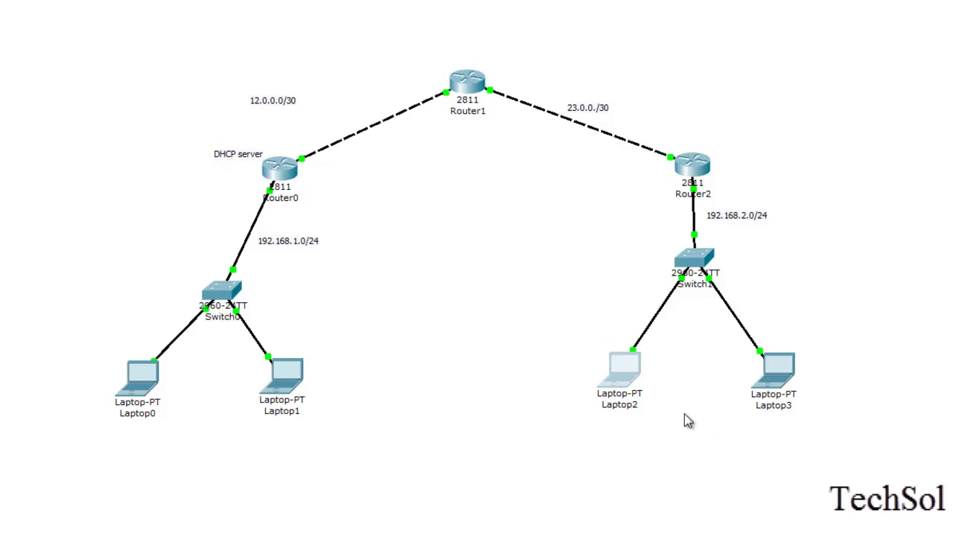
{"action": "left_click_drag", "start_coordinate": [832, 179], "coordinate": [684, 371]}
{"action": "left_click_drag", "start_coordinate": [893, 143], "coordinate": [572, 426]}
{"action": "left_click", "coordinate": [847, 181]}
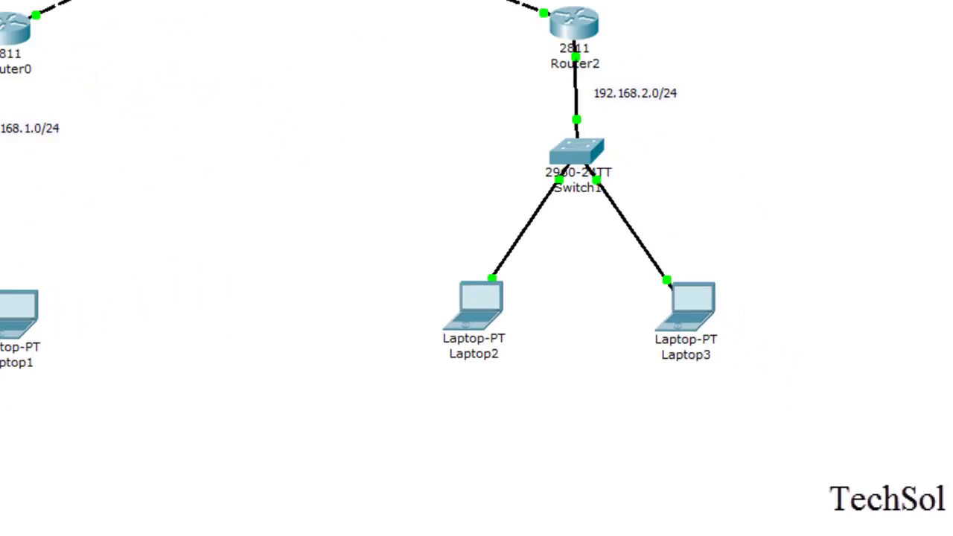
Highlight Laptop2 and Laptop3, then Router0 with the 192.168.1.0/24 label, and check Laptop2's IP
{"action": "left_click_drag", "start_coordinate": [347, 222], "coordinate": [835, 464]}
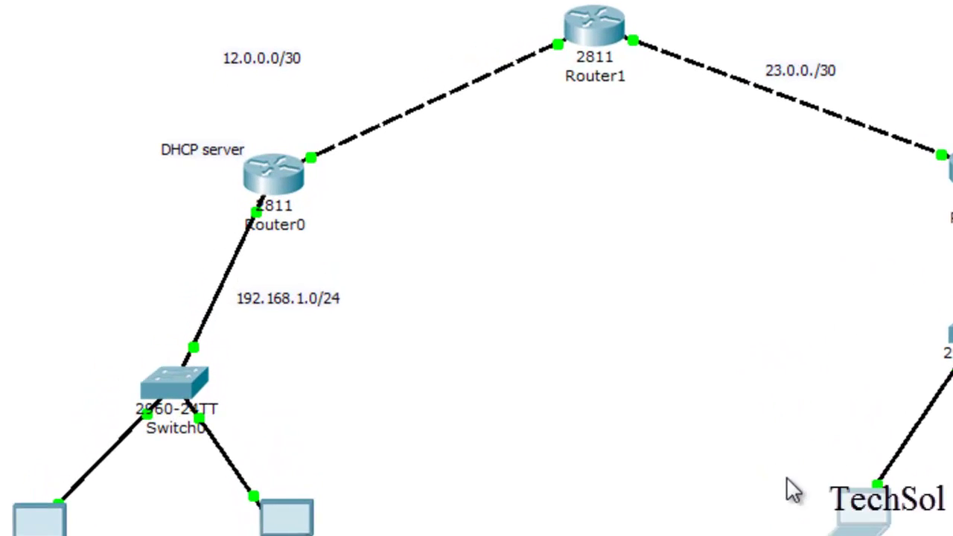
{"action": "left_click_drag", "start_coordinate": [219, 101], "coordinate": [343, 248]}
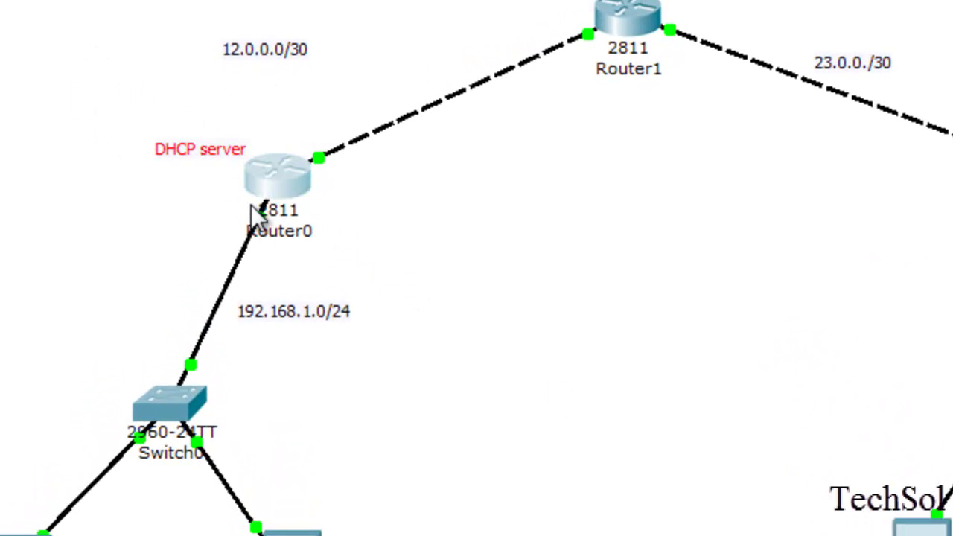
{"action": "left_click", "coordinate": [350, 312], "text": "ctrl"}
{"action": "left_click", "coordinate": [796, 424]}
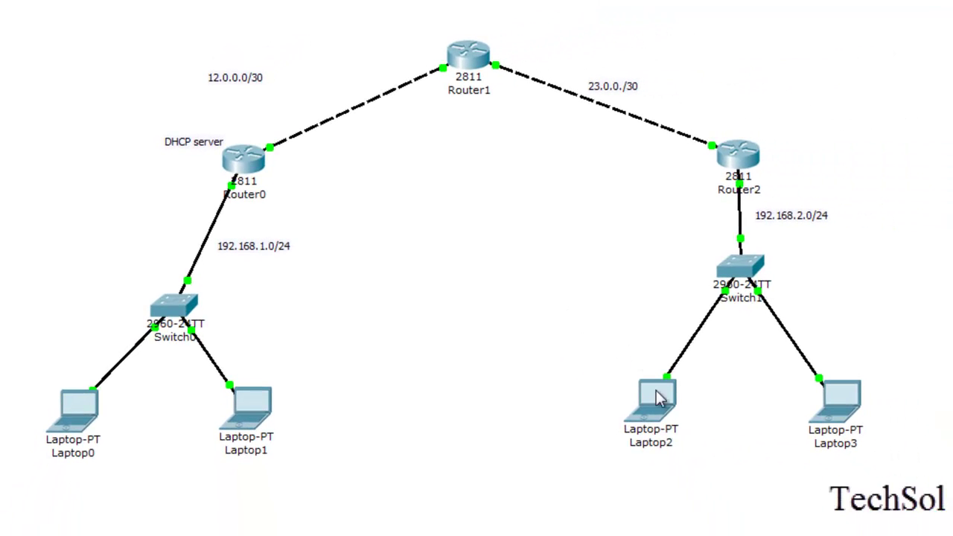
{"action": "mouse_move", "coordinate": [666, 404]}
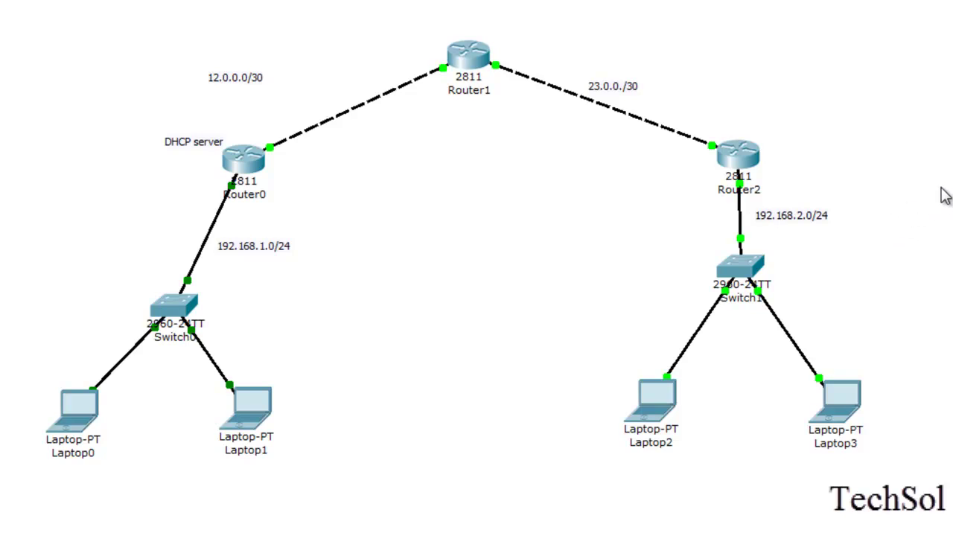
Open Router2's console, move it aside, and wake it to the Router> prompt
{"action": "left_click", "coordinate": [743, 164]}
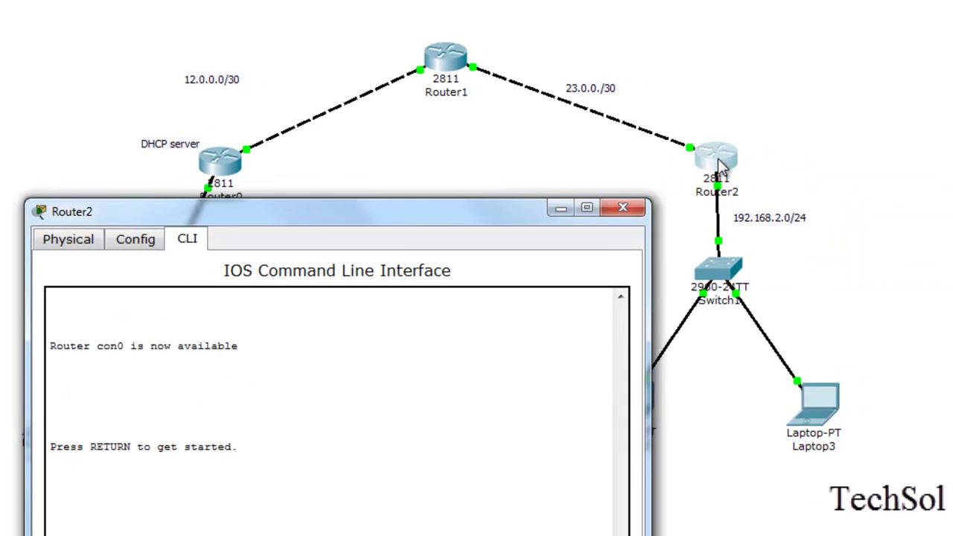
{"action": "left_click_drag", "start_coordinate": [518, 111], "coordinate": [607, 68]}
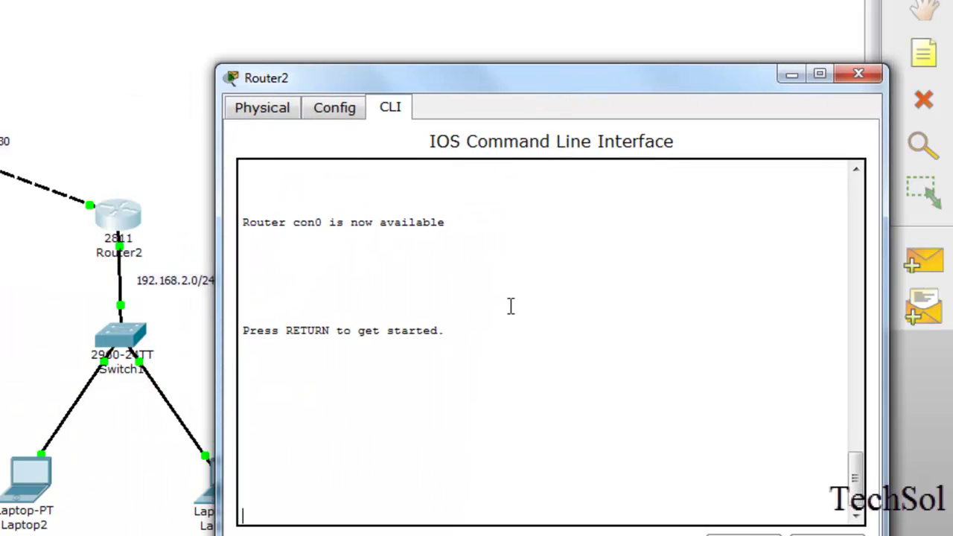
{"action": "key", "text": "Return"}
{"action": "key", "text": "Return"}
{"action": "key", "text": "Return"}
{"action": "key", "text": "Return"}
{"action": "left_click_drag", "start_coordinate": [445, 74], "coordinate": [505, 28]}
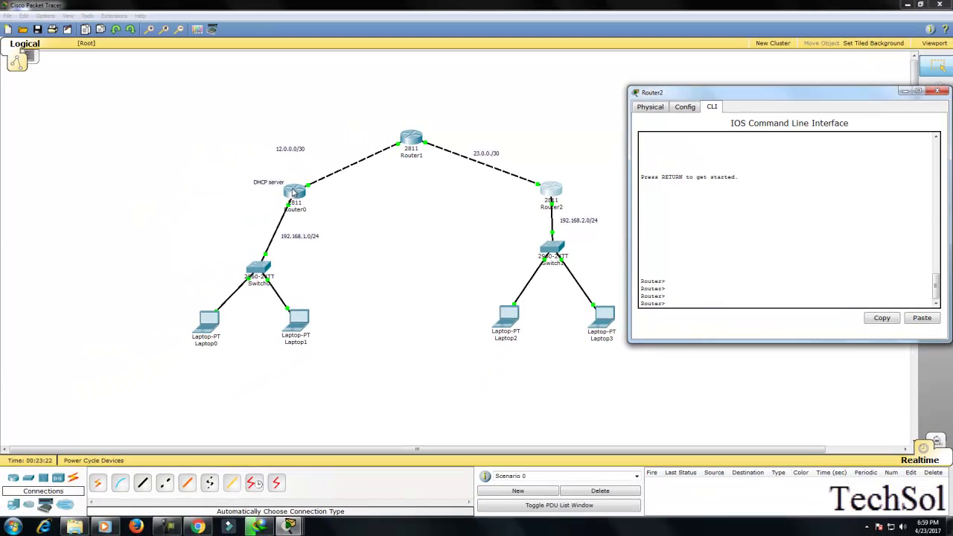
{"action": "left_click_drag", "start_coordinate": [248, 165], "coordinate": [294, 194]}
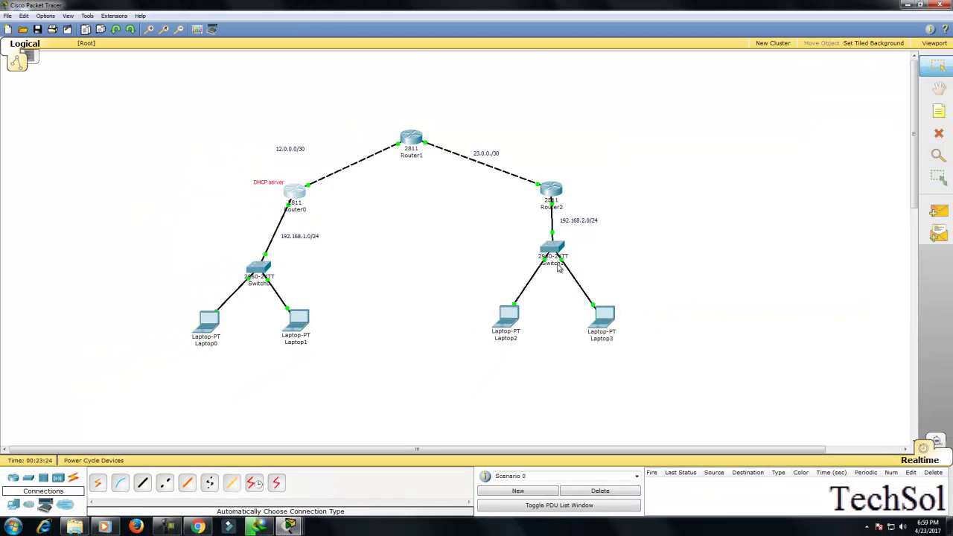
Select Router2 with its 192.168.2.0/24 label and Laptop2, then view Router2's port summary
{"action": "left_click", "coordinate": [534, 169]}
{"action": "left_click_drag", "start_coordinate": [602, 173], "coordinate": [521, 239]}
{"action": "mouse_move", "coordinate": [563, 194]}
{"action": "left_mouse_down"}
{"action": "mouse_move", "coordinate": [551, 210]}
{"action": "mouse_move", "coordinate": [574, 172]}
{"action": "mouse_move", "coordinate": [563, 194]}
{"action": "left_mouse_up"}
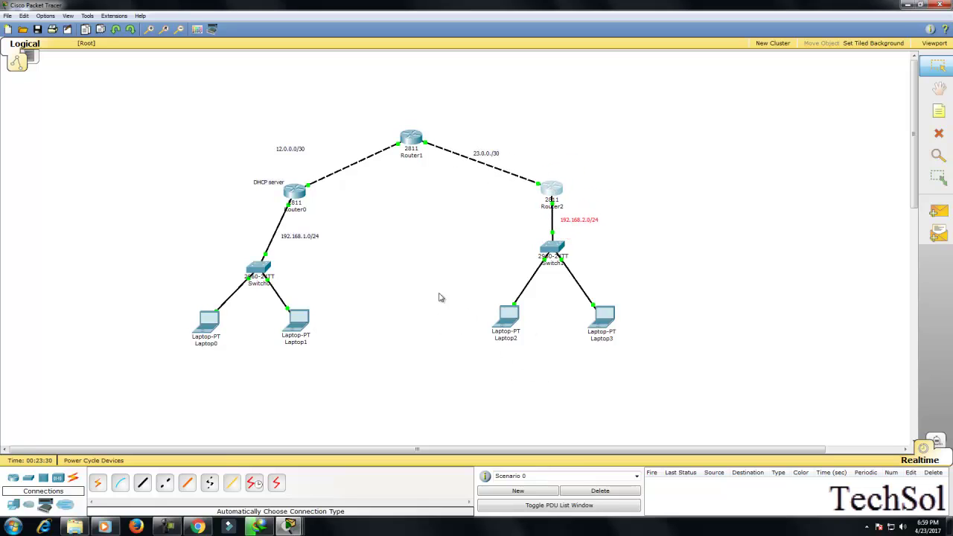
{"action": "left_click_drag", "start_coordinate": [444, 273], "coordinate": [580, 374]}
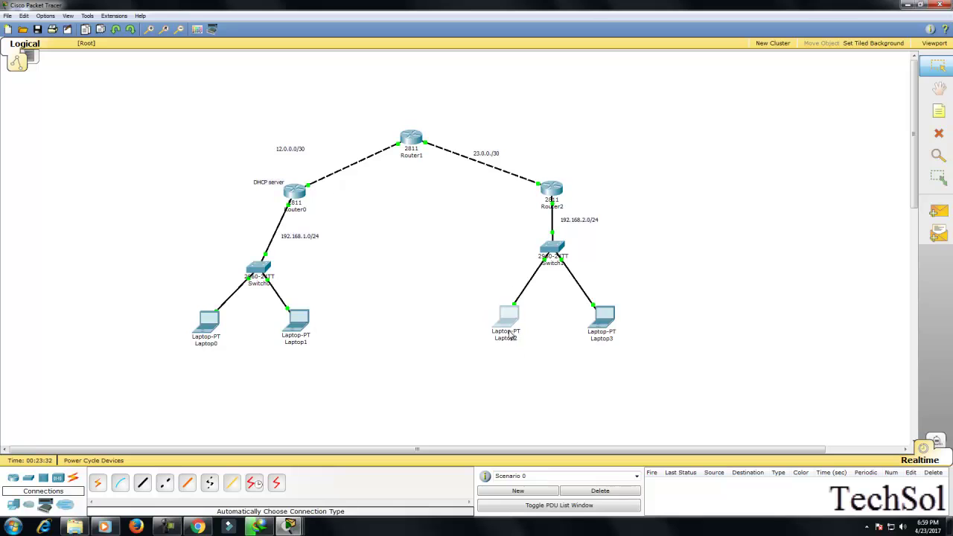
{"action": "left_click_drag", "start_coordinate": [466, 298], "coordinate": [515, 362]}
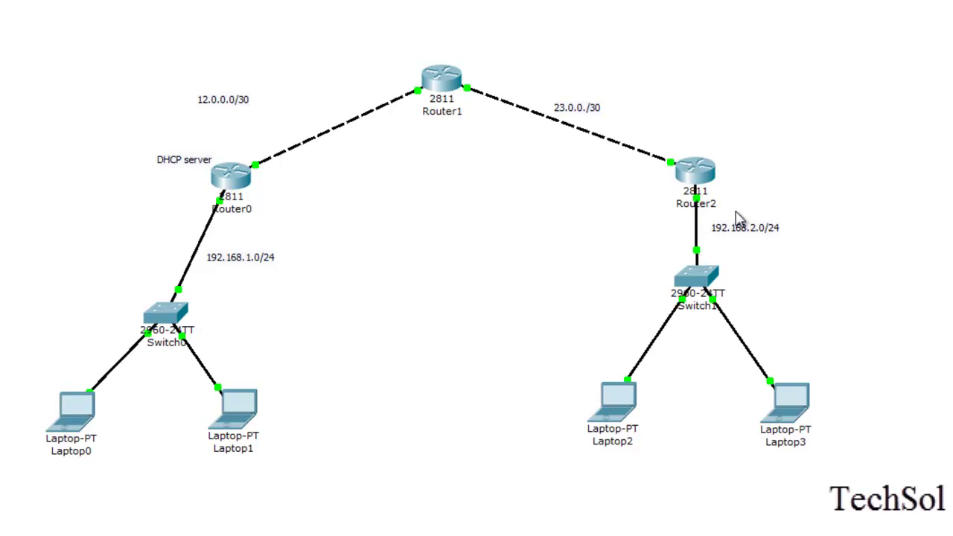
{"action": "mouse_move", "coordinate": [690, 173]}
{"action": "mouse_move", "coordinate": [701, 207]}
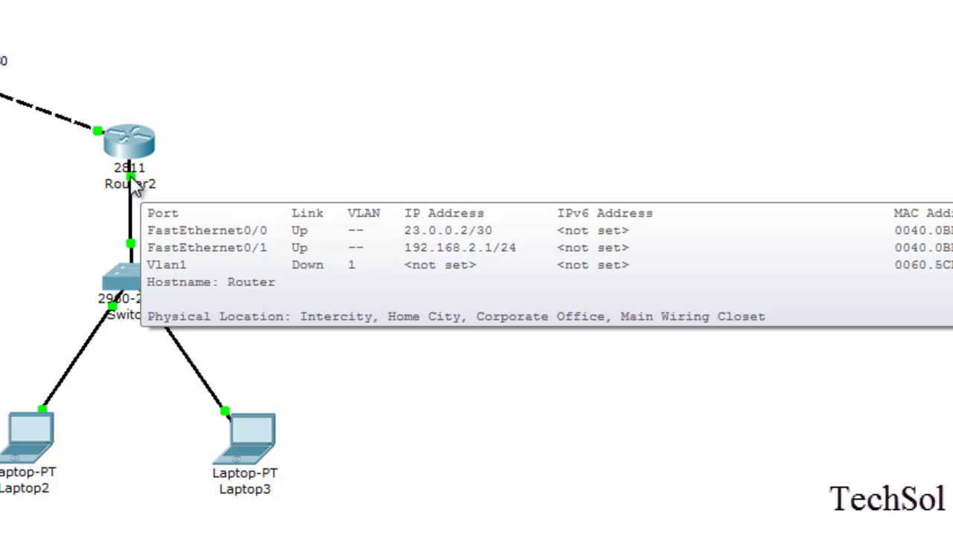
{"action": "mouse_move", "coordinate": [131, 180]}
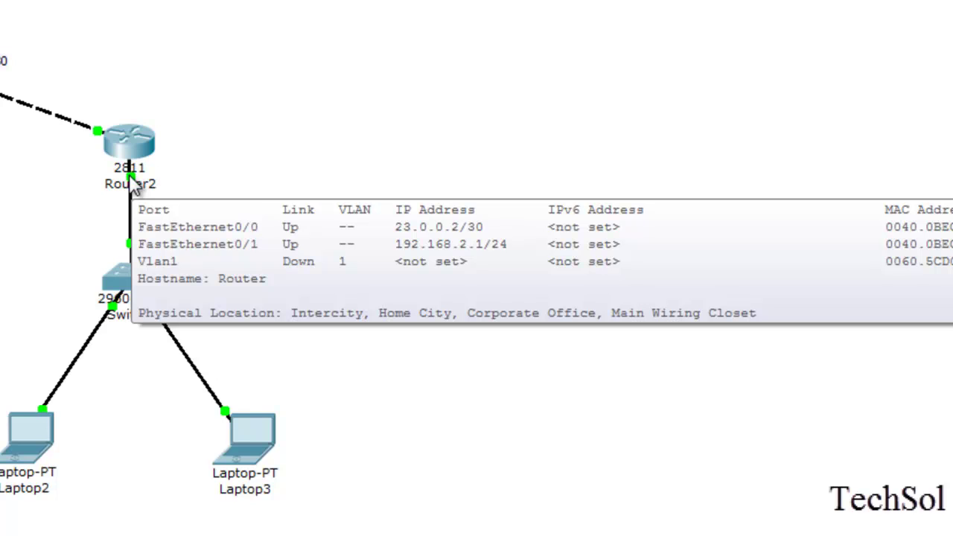
Open Router2's CLI and enter interface FastEthernet0/1 with 'int f0/1'
{"action": "left_click", "coordinate": [127, 154]}
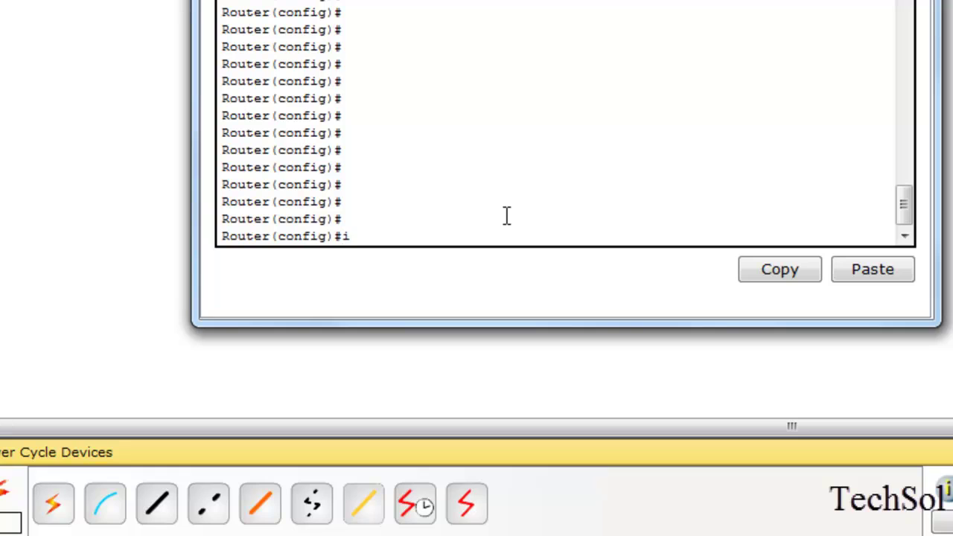
{"action": "type", "text": "nt f0/1"}
{"action": "key", "text": "Return"}
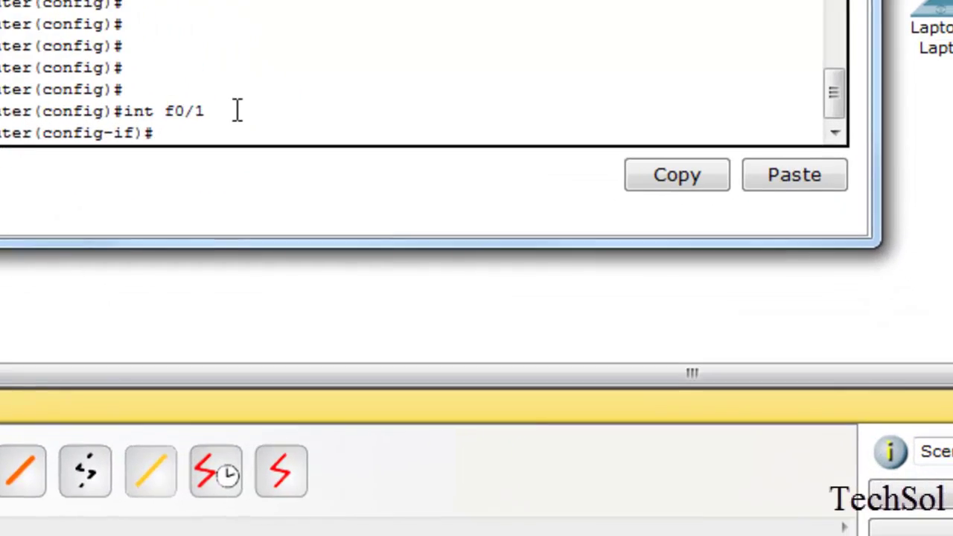
{"action": "left_click_drag", "start_coordinate": [436, 220], "coordinate": [349, 225]}
{"action": "left_click", "coordinate": [253, 114]}
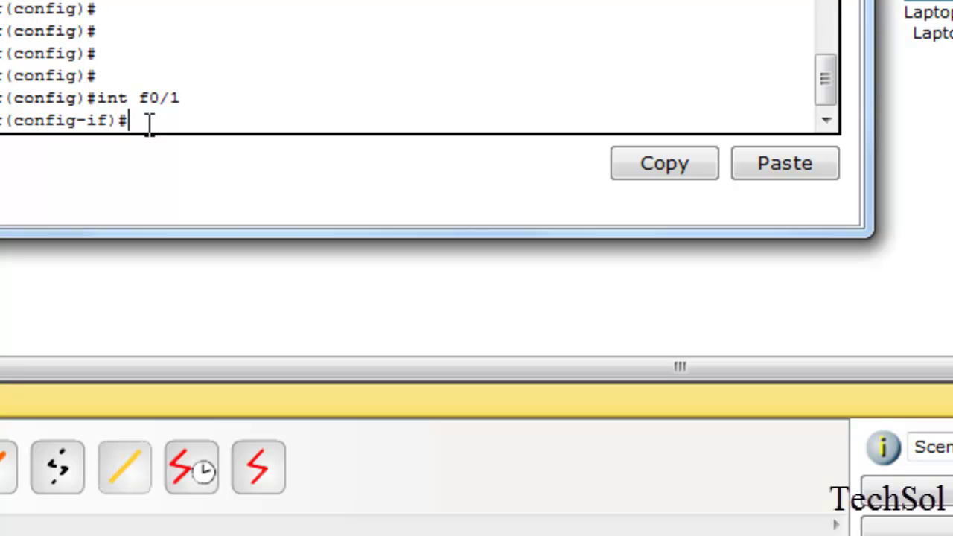
Apply 'ip helper-address 12.0.0.1' to FastEthernet0/1
{"action": "type", "text": "ip h"}
{"action": "key", "text": "Tab"}
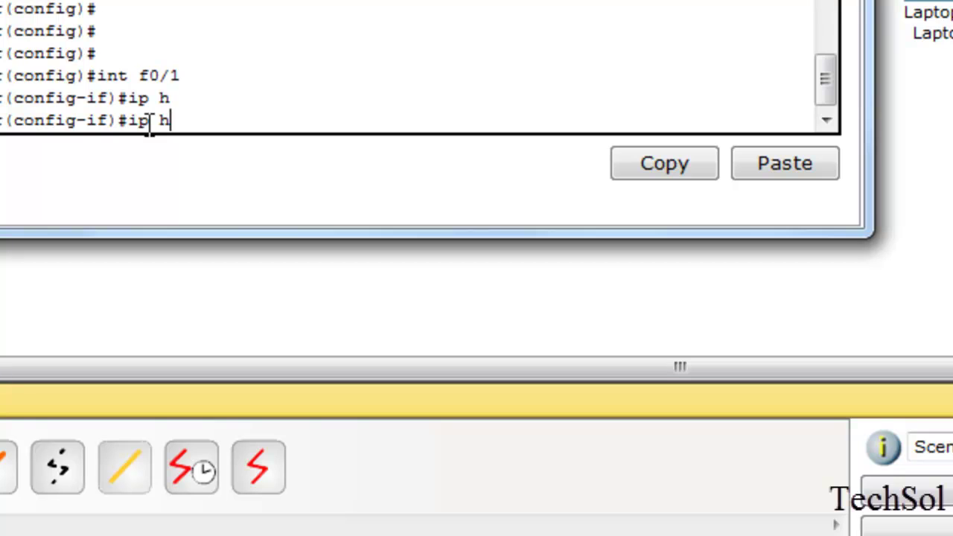
{"action": "type", "text": "el"}
{"action": "key", "text": "Tab"}
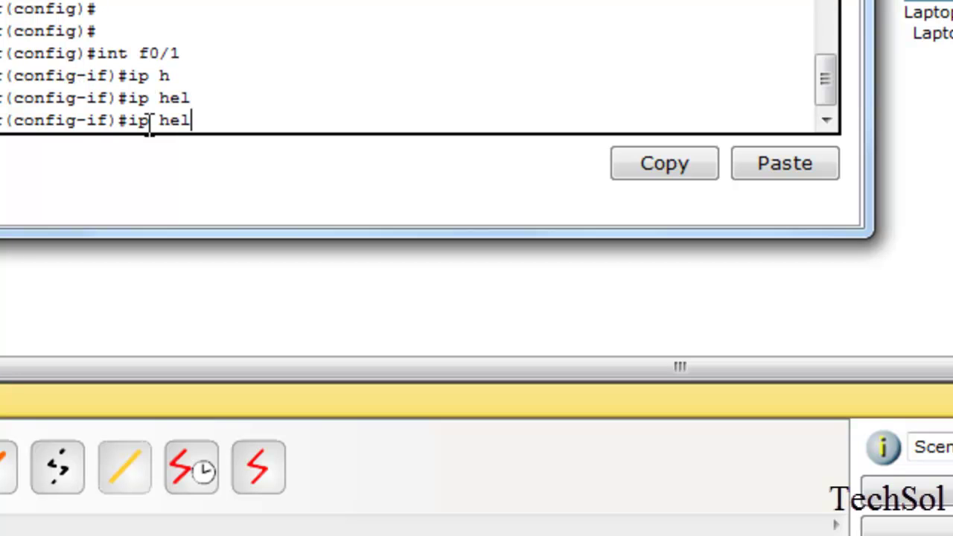
{"action": "type", "text": "per"}
{"action": "key", "text": "Tab"}
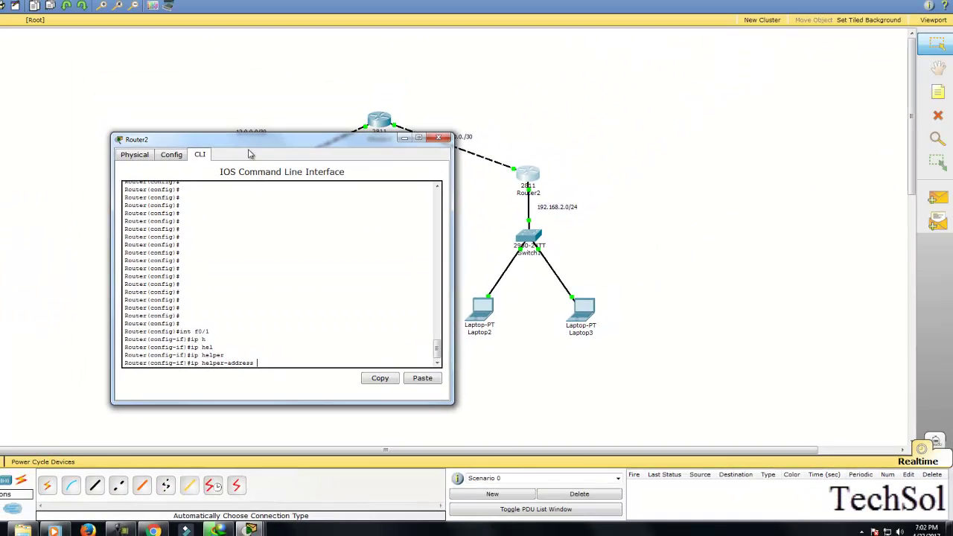
{"action": "left_click_drag", "start_coordinate": [250, 154], "coordinate": [699, 170]}
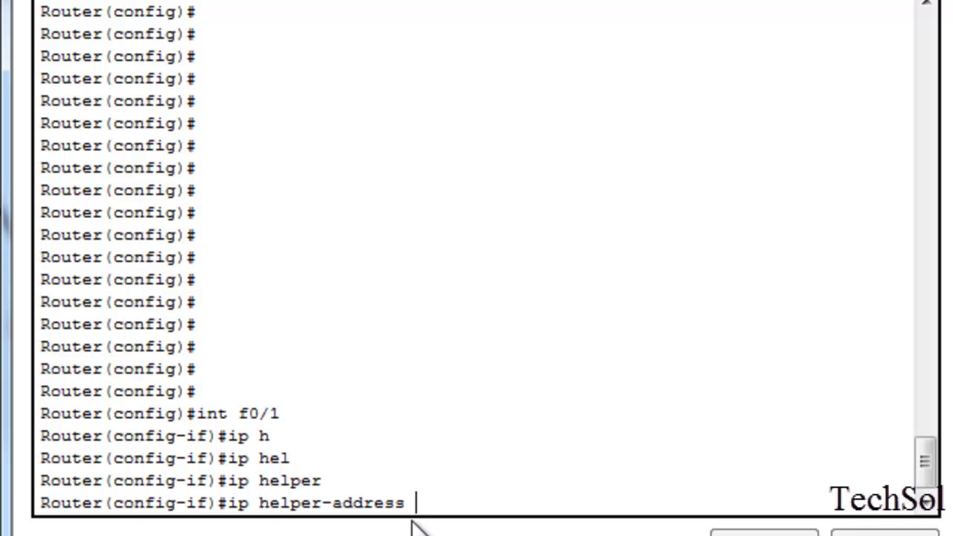
{"action": "type", "text": "12.0.0.1"}
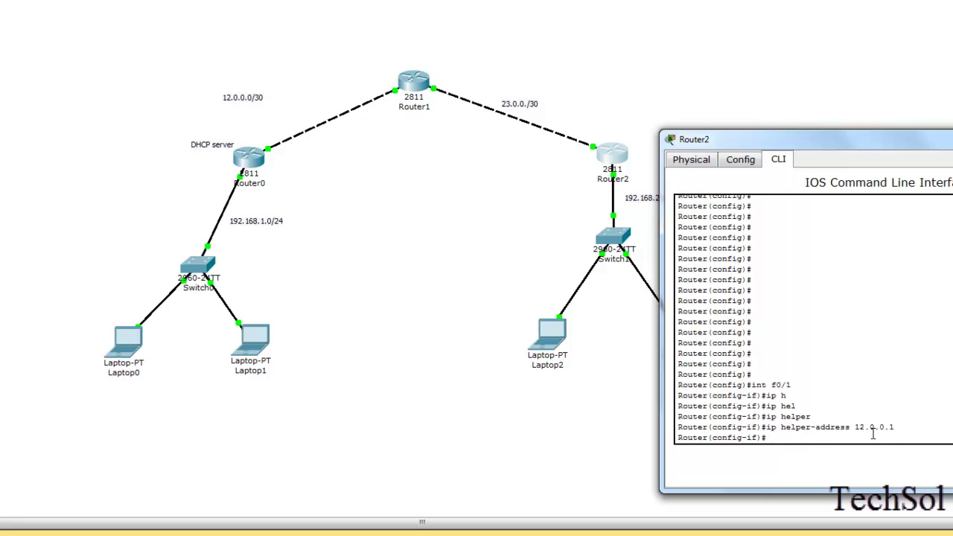
{"action": "key", "text": "Return"}
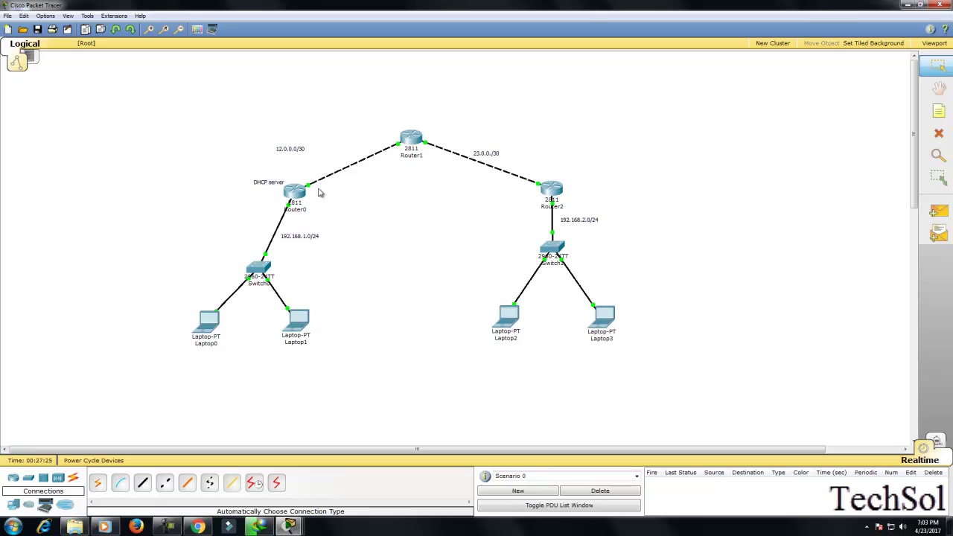
Open Laptop2's IP Configuration and confirm it got 192.168.2.2/255.255.255.0 via DHCP
{"action": "left_click", "coordinate": [508, 319]}
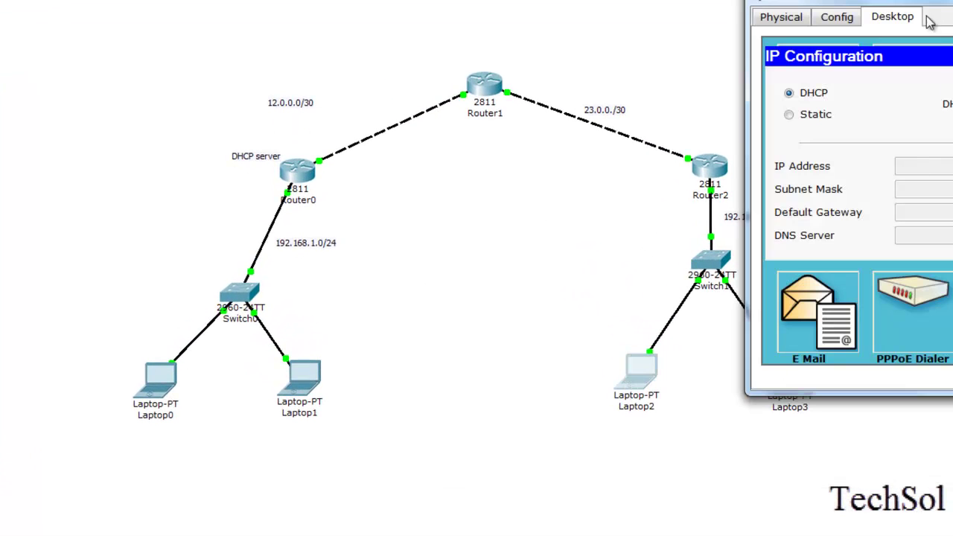
{"action": "left_click_drag", "start_coordinate": [930, 22], "coordinate": [429, 300]}
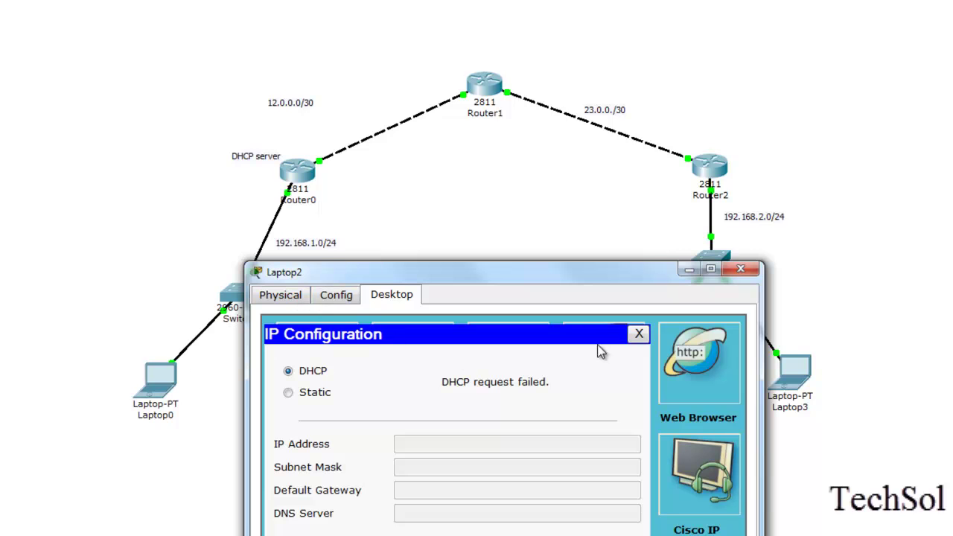
{"action": "left_click", "coordinate": [639, 334]}
{"action": "left_click", "coordinate": [298, 365]}
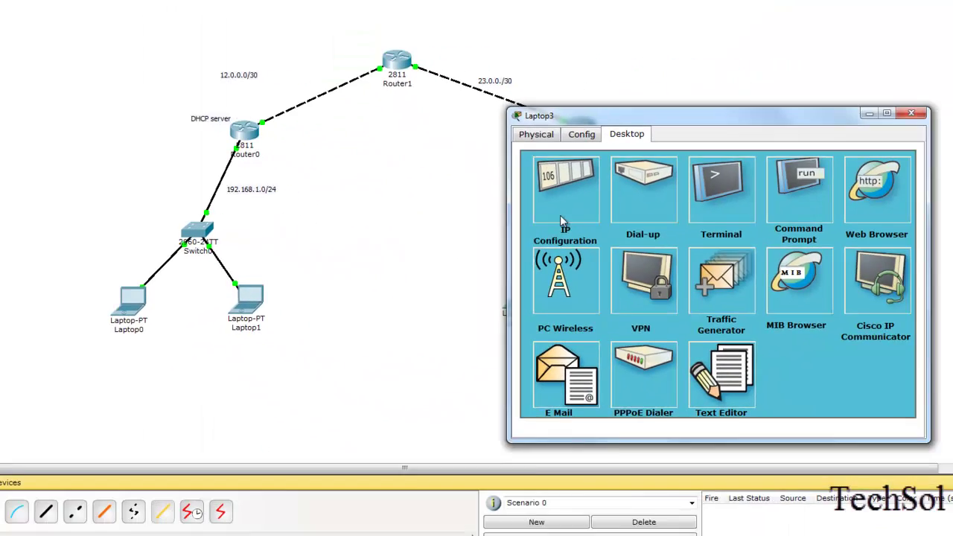
Set Laptop3's IP Configuration to DHCP, receiving 192.168.2.3 with mask 255.255.255.0
{"action": "left_click", "coordinate": [564, 221]}
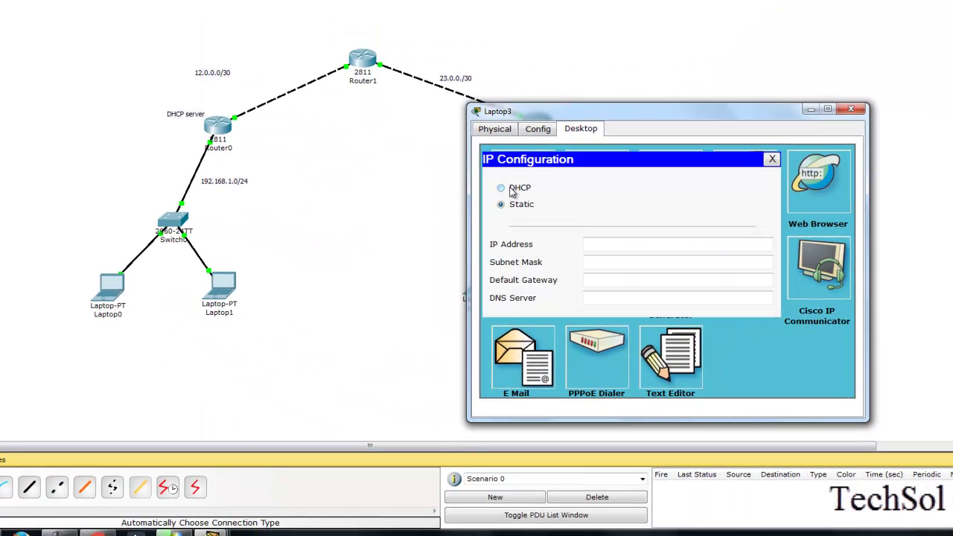
{"action": "left_click", "coordinate": [502, 188]}
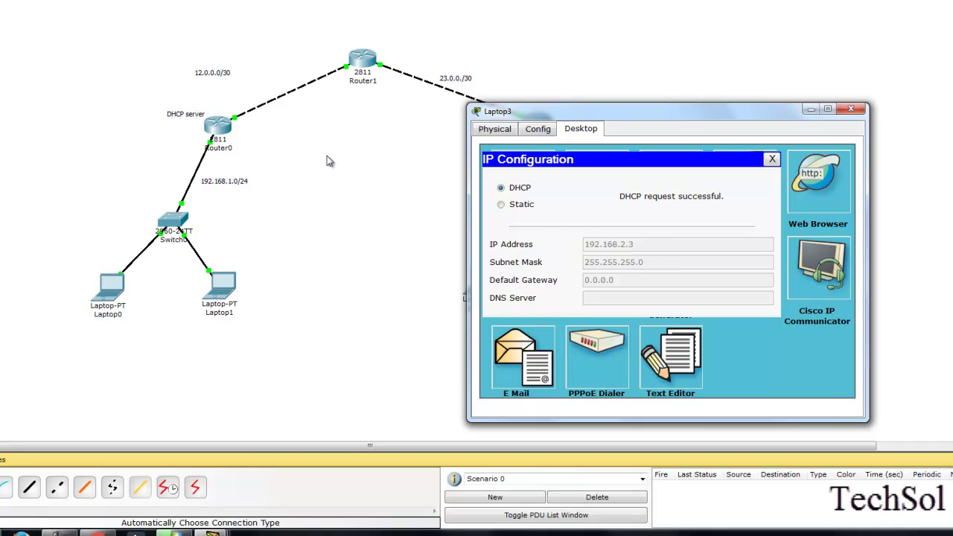
Open Router0's CLI and highlight pool B's 'network 192.168.2.1 255.255.255.0' line
{"action": "left_click", "coordinate": [218, 132]}
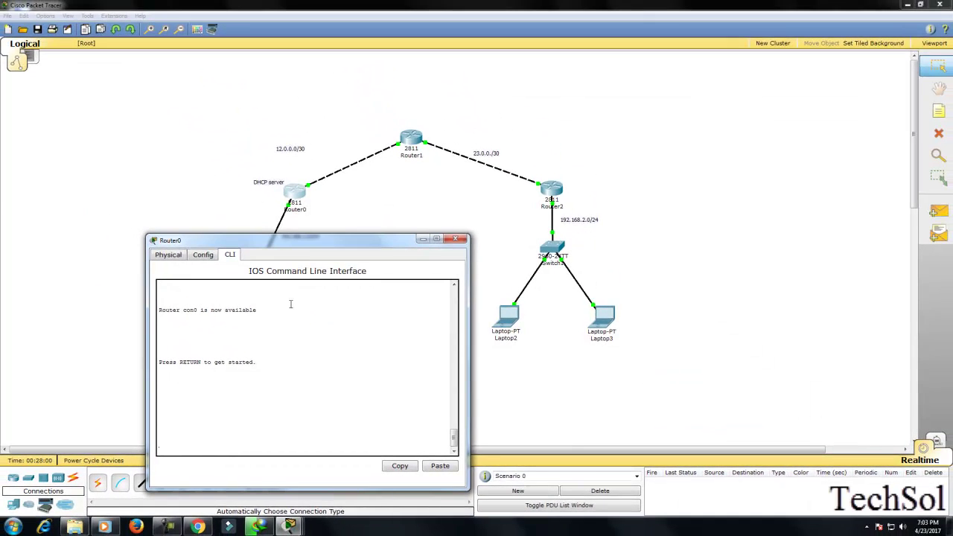
{"action": "scroll", "coordinate": [290, 303], "scroll_direction": "up", "scroll_amount": 5}
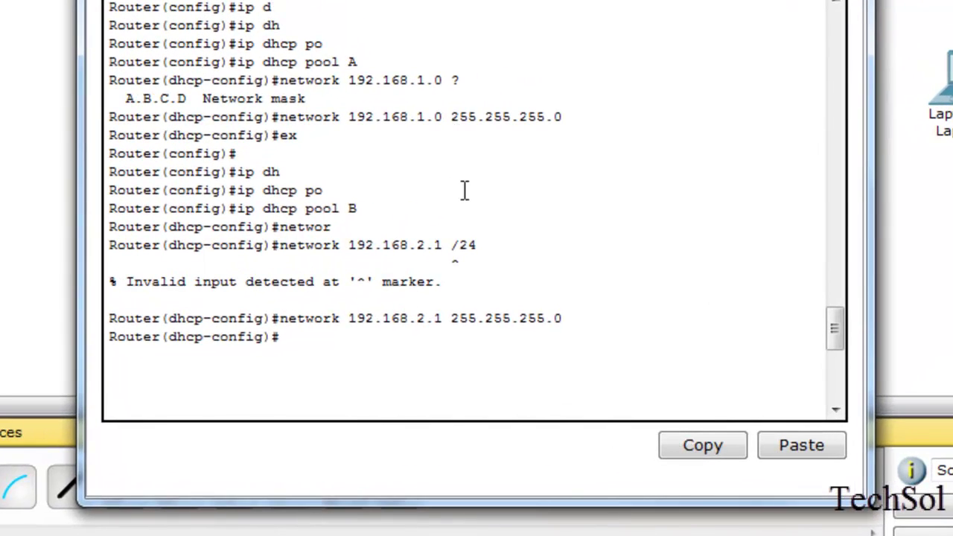
{"action": "scroll", "coordinate": [477, 171], "scroll_direction": "up", "scroll_amount": 2}
{"action": "scroll", "coordinate": [447, 190], "scroll_direction": "down", "scroll_amount": 2}
{"action": "left_click_drag", "start_coordinate": [347, 325], "coordinate": [472, 324]}
{"action": "left_click_drag", "start_coordinate": [571, 320], "coordinate": [280, 321]}
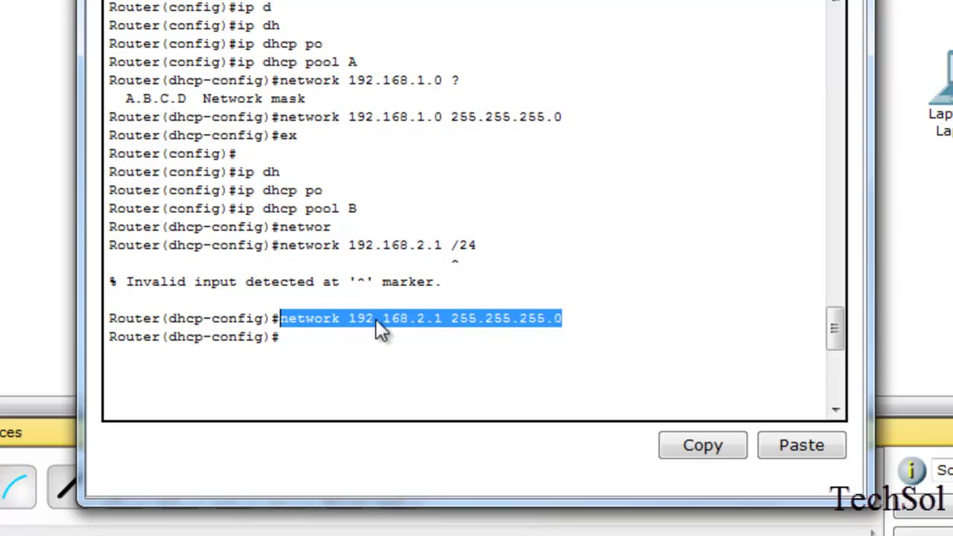